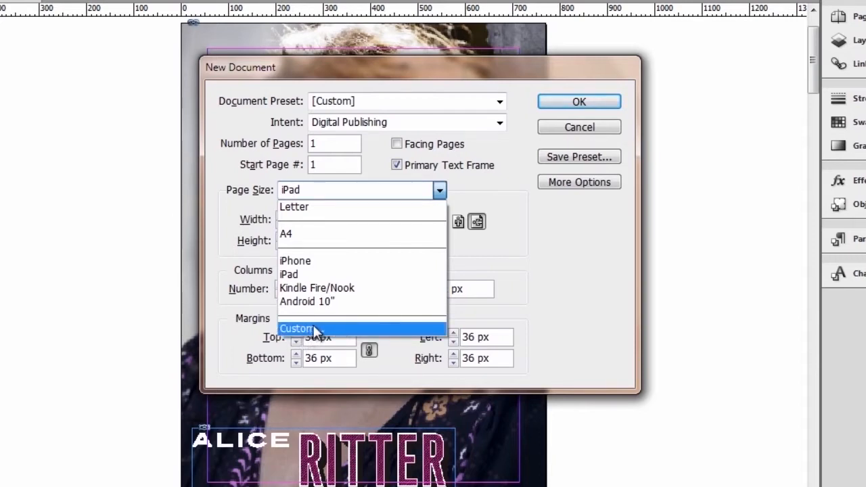
- Keep the new Digital Publishing document at iPad size, 1024 × 768 px
click(534, 245)
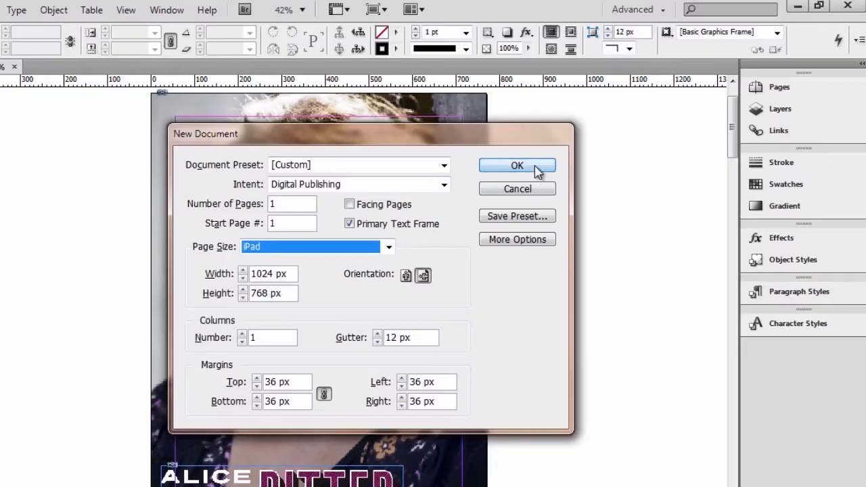
- Cancel the new iPad document and return to the magazine profile cover
click(527, 190)
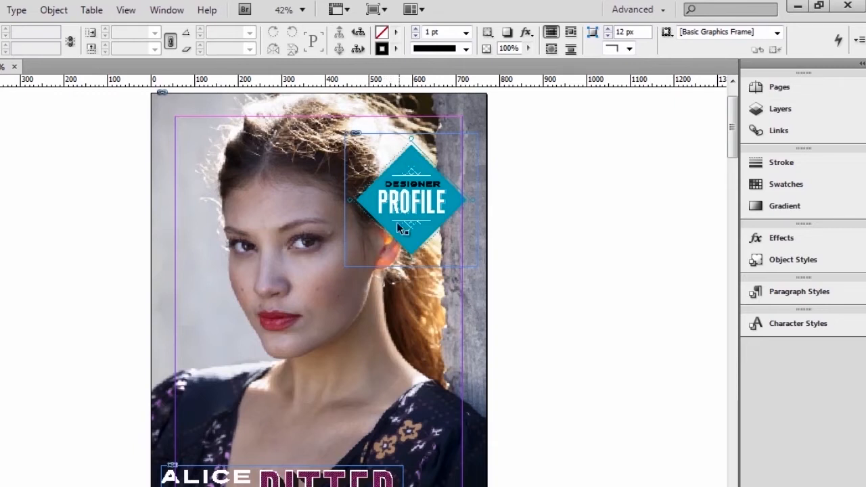
- Switch InDesign's workspace to Digital Publishing
click(651, 13)
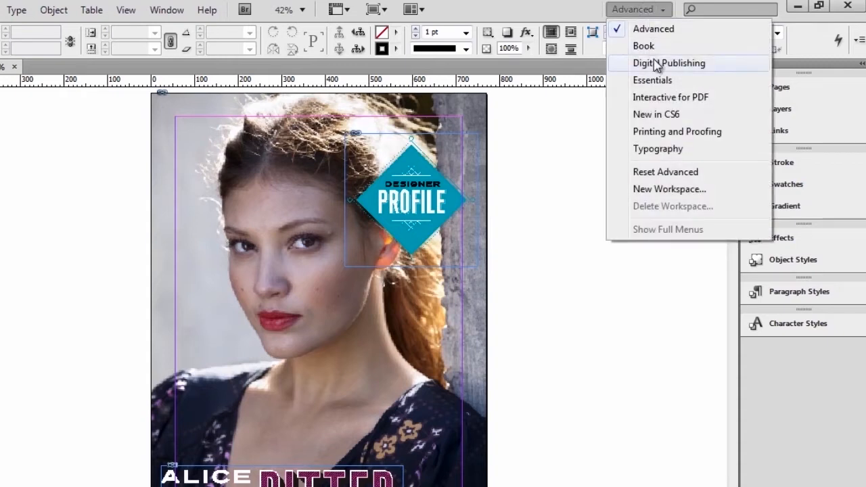
click(722, 70)
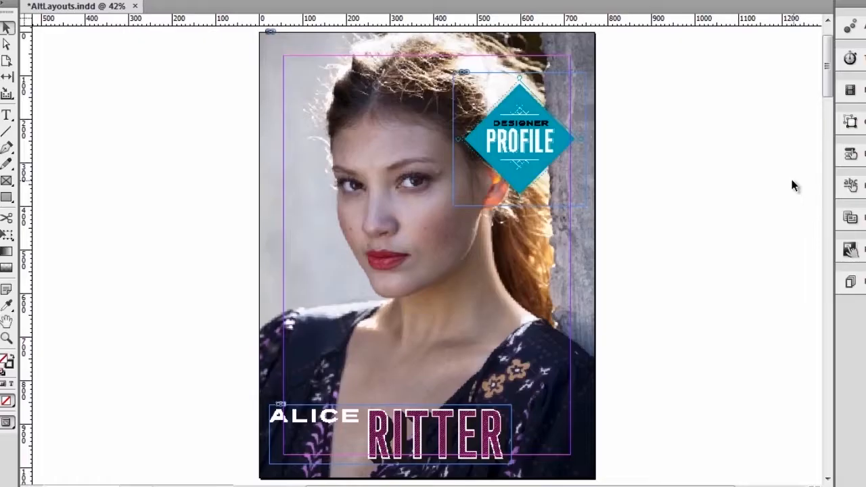
- Use the Page tool to preview the cover reflowing at 768 × 960 px
click(7, 61)
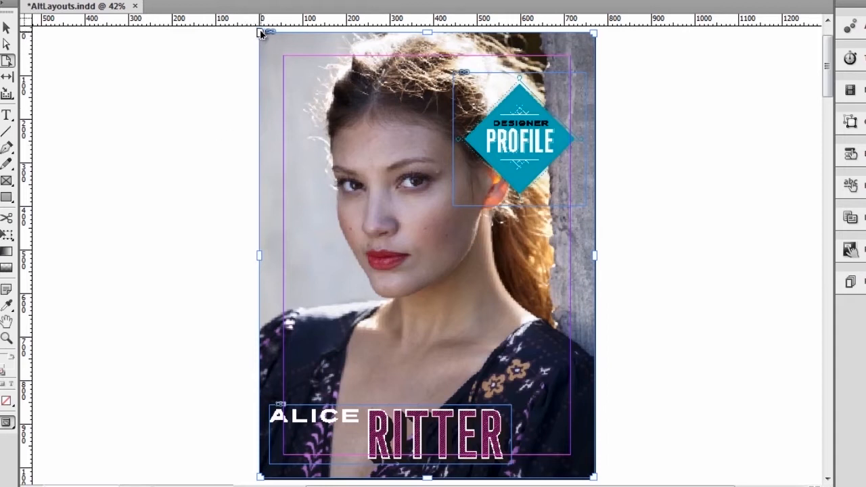
drag(261, 34, 263, 62)
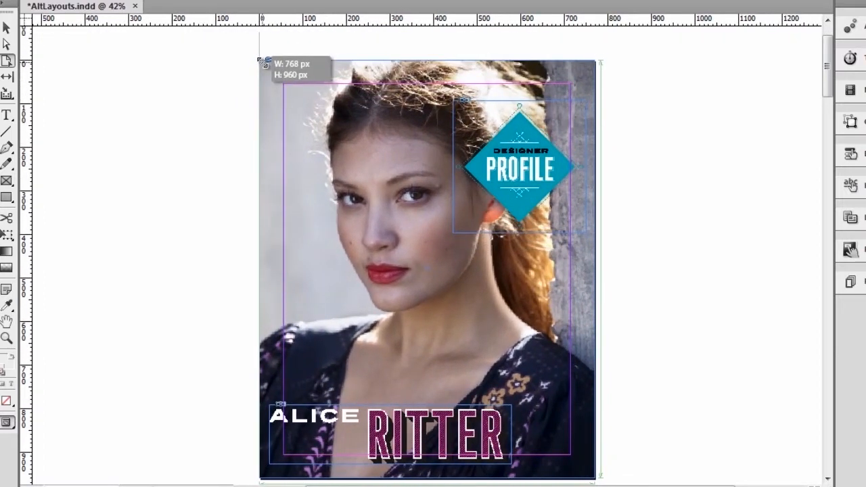
drag(264, 62, 263, 63)
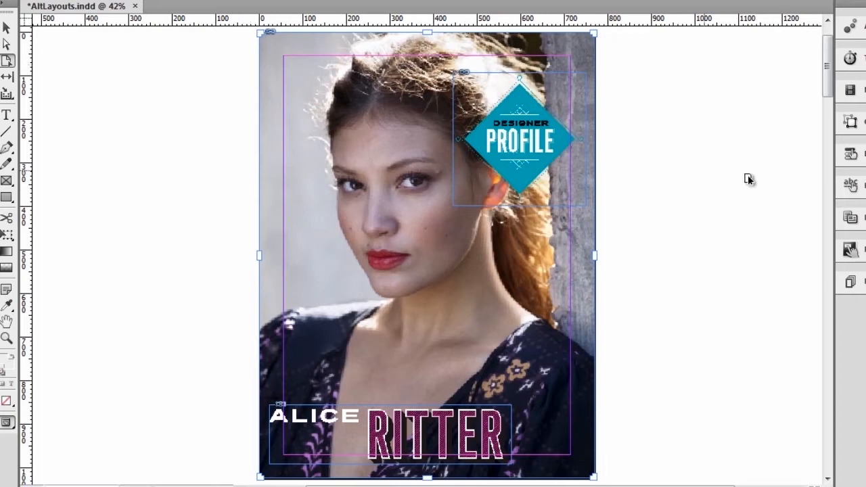
- In Liquid Layout, use the Object-based rule and pin the DESIGNER PROFILE badge top and right
click(851, 217)
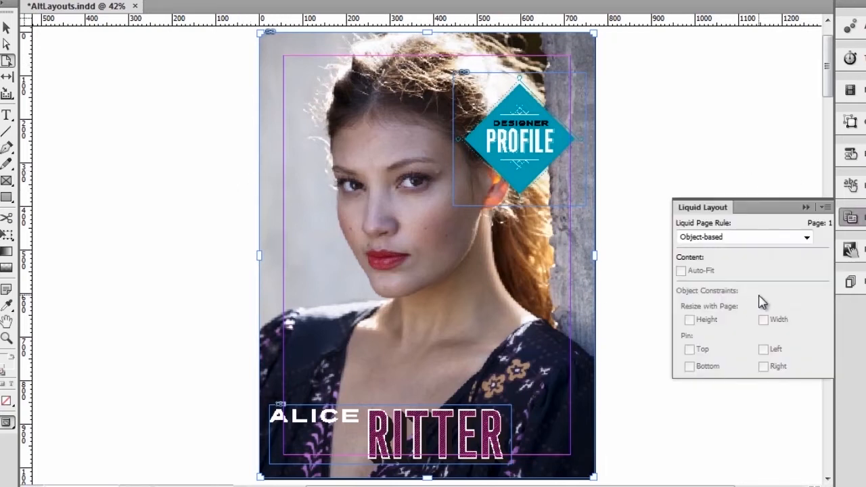
click(6, 28)
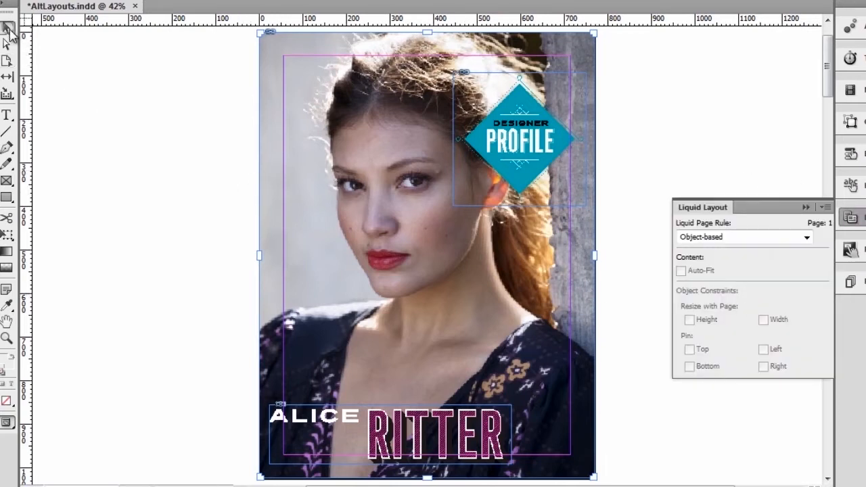
click(9, 60)
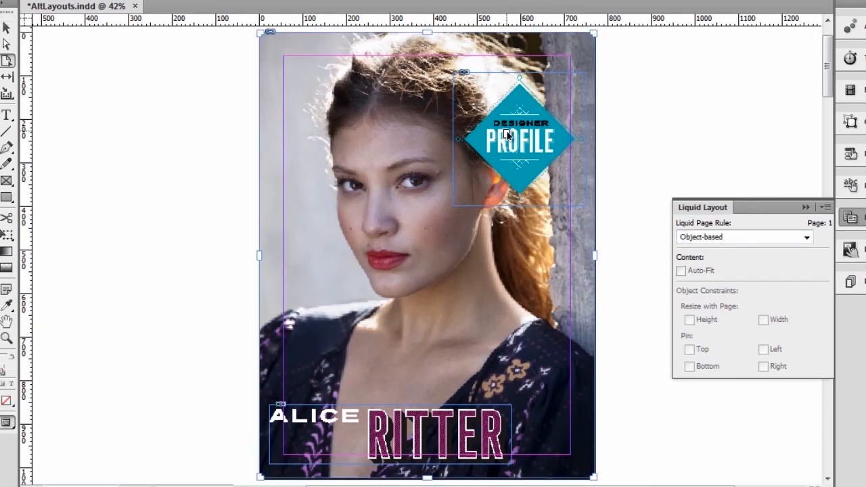
click(516, 164)
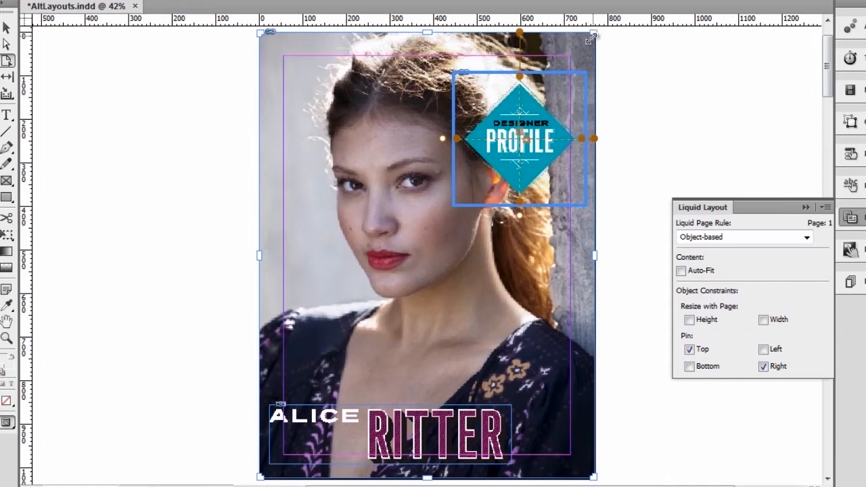
- Set the cover photo to auto-fit and resize, pin the name headline bottom-left, and preview both
mouse_move(595, 34)
mouse_down()
mouse_move(521, 110)
mouse_move(576, 72)
mouse_move(596, 34)
mouse_up()
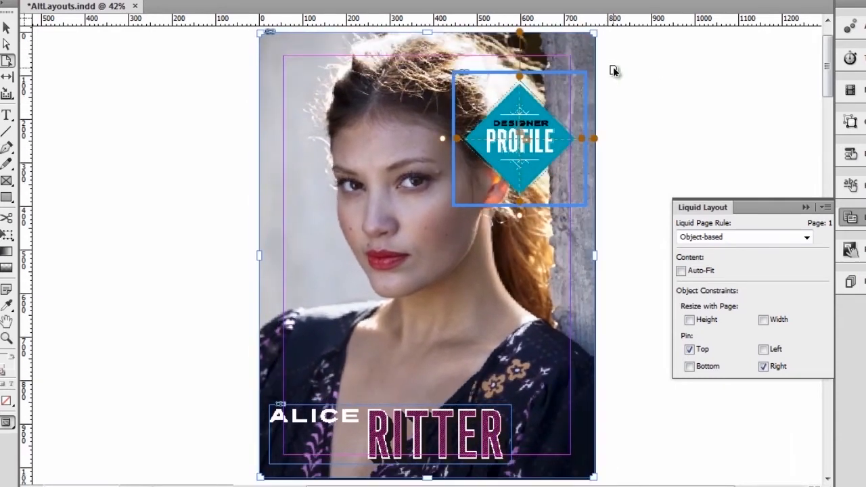
click(383, 169)
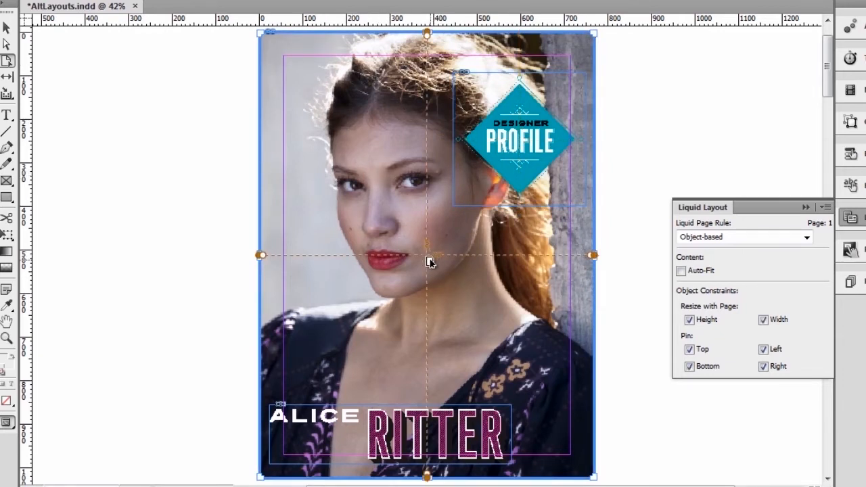
click(682, 272)
drag(261, 35, 333, 109)
click(389, 439)
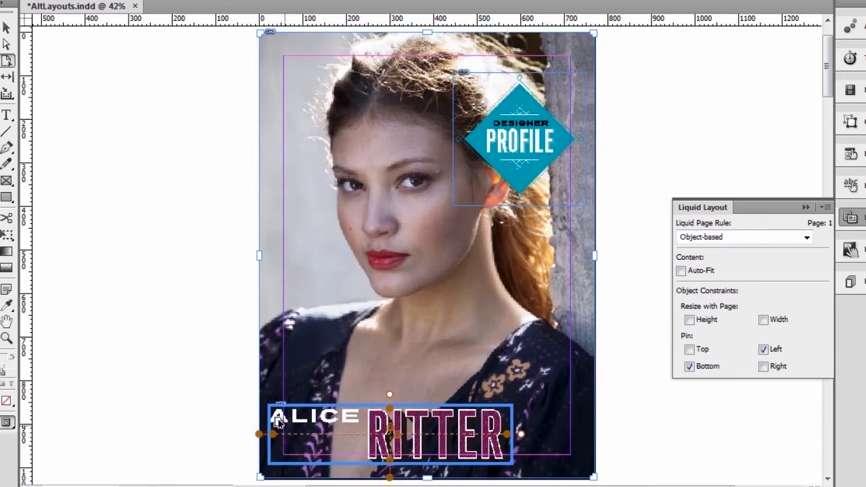
drag(261, 478, 256, 392)
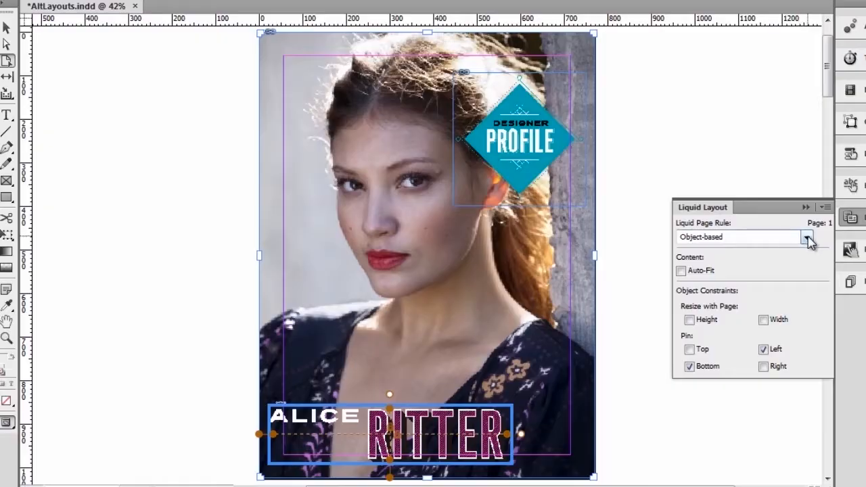
- Open the cover's Liquid Page Rule dropdown to view the available rules
click(808, 238)
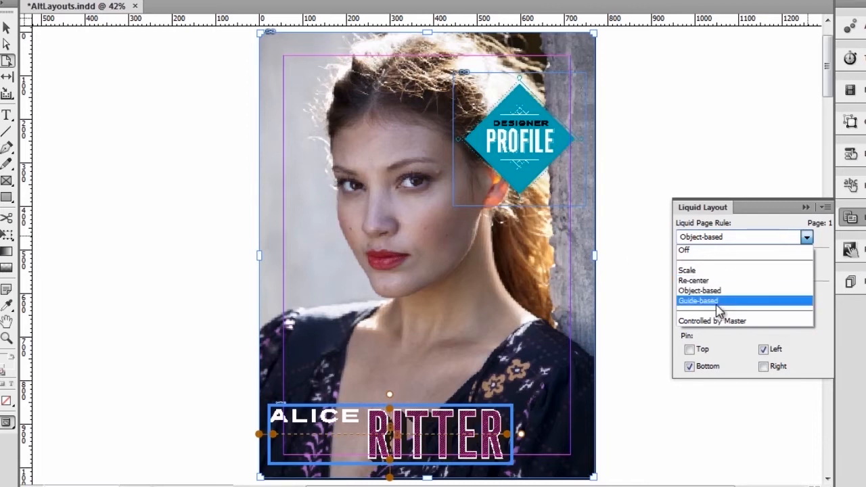
- Keep the cover's Object-based rule and move to page 2
click(814, 352)
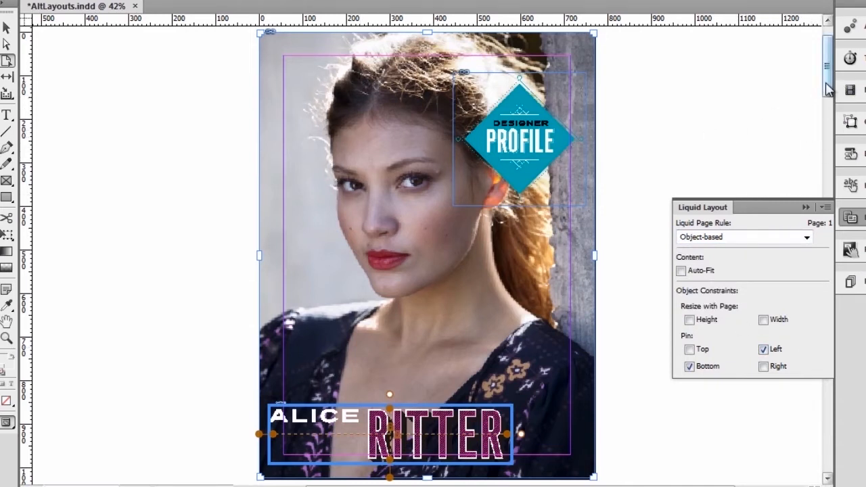
drag(828, 88, 831, 162)
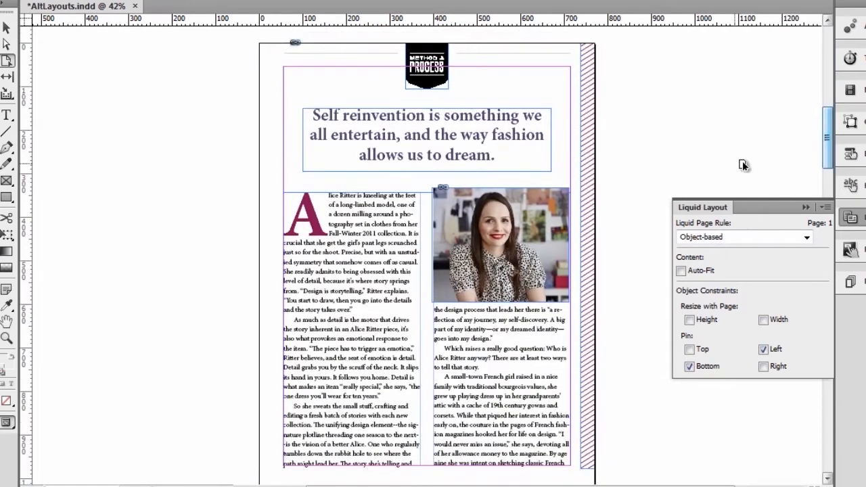
click(271, 168)
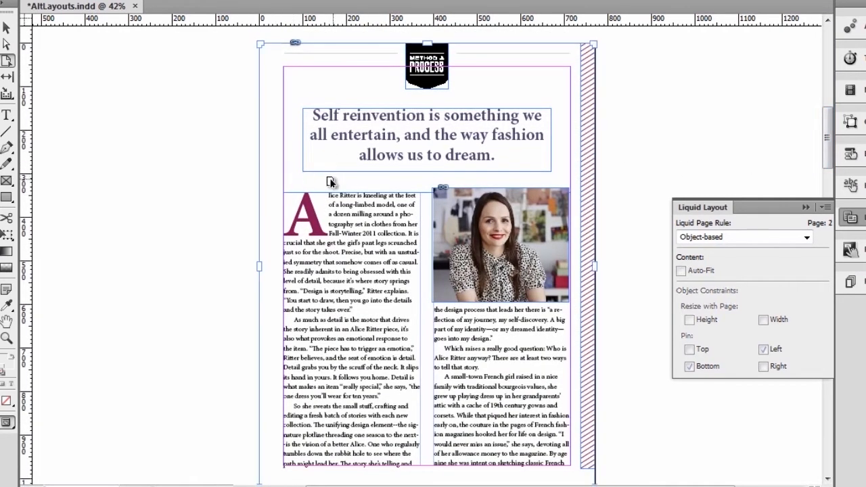
- Unpin page 2's pull quote from the top, check the body frame, then select page 3
click(354, 139)
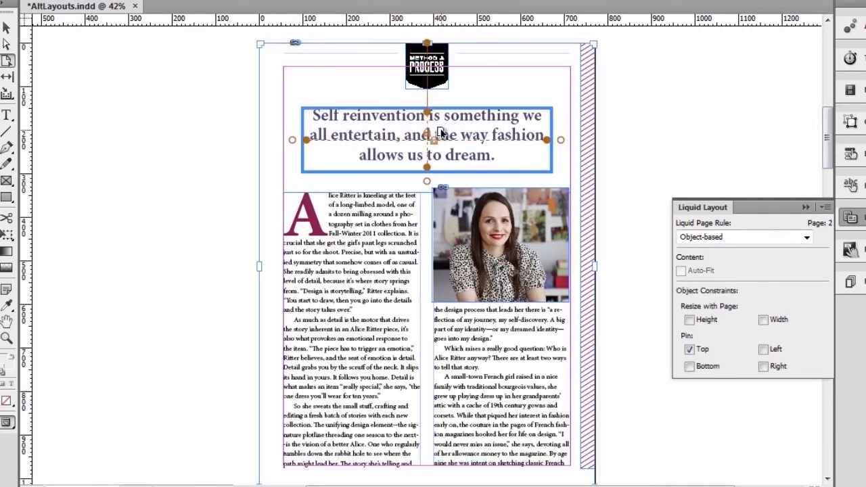
click(690, 350)
click(374, 360)
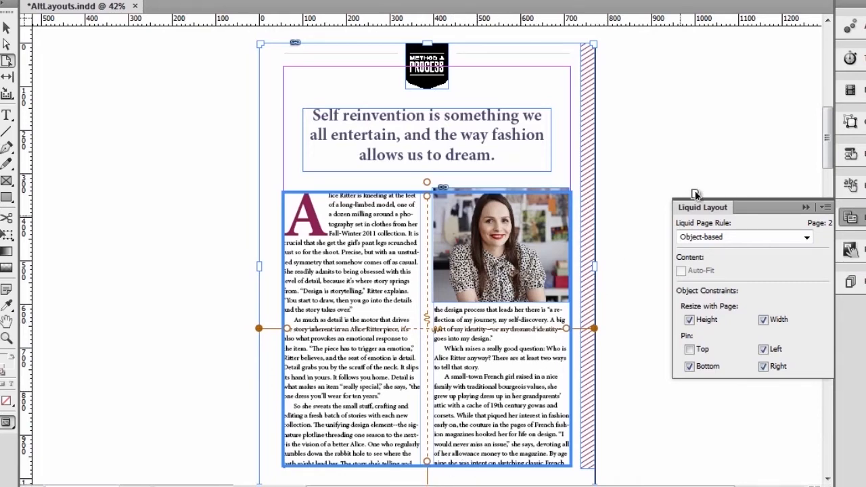
drag(827, 161, 827, 207)
click(491, 233)
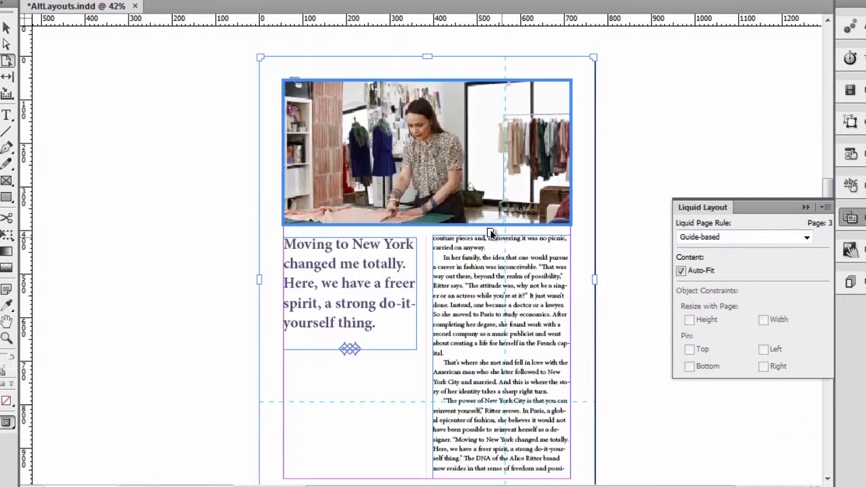
- Switch page 3 to the Object-based rule and pin its studio photo top and right
click(778, 244)
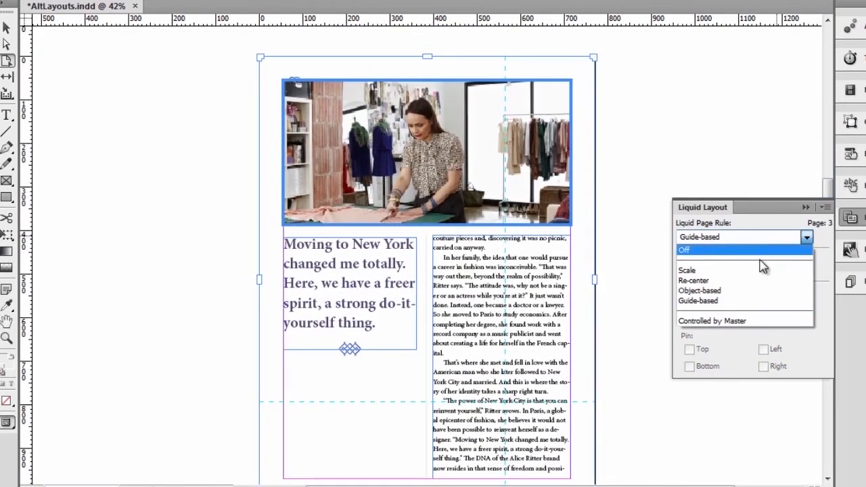
click(737, 290)
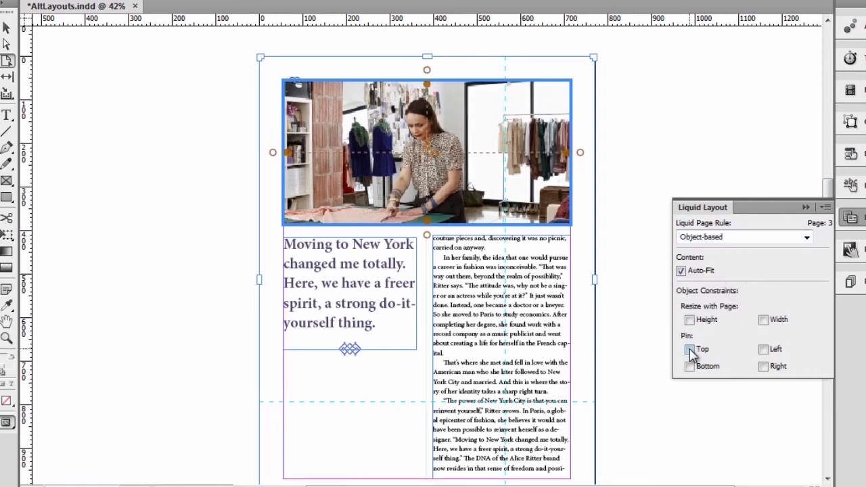
click(690, 350)
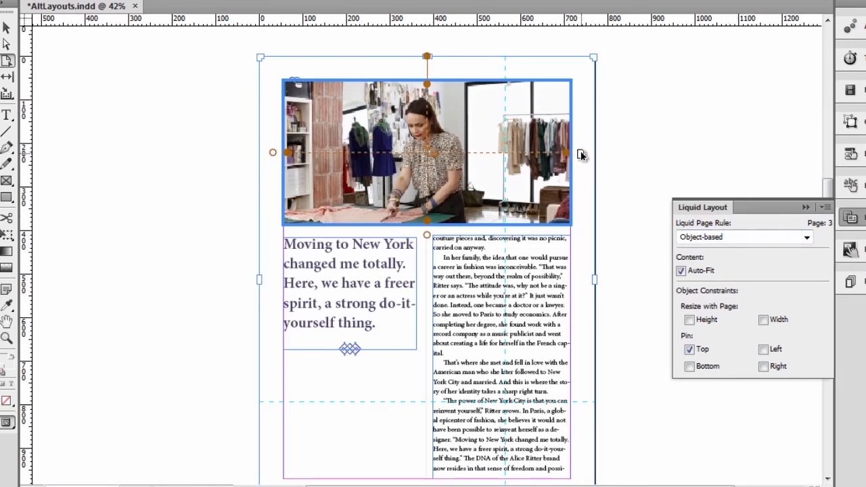
click(581, 153)
- From the Pages panel, start an iPad H alternate layout at 1024 × 768 px from iPad V
key(F12)
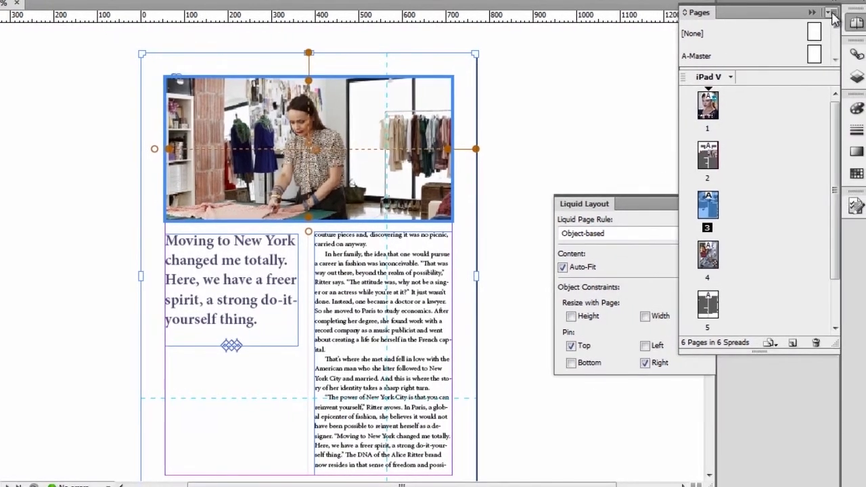
click(830, 13)
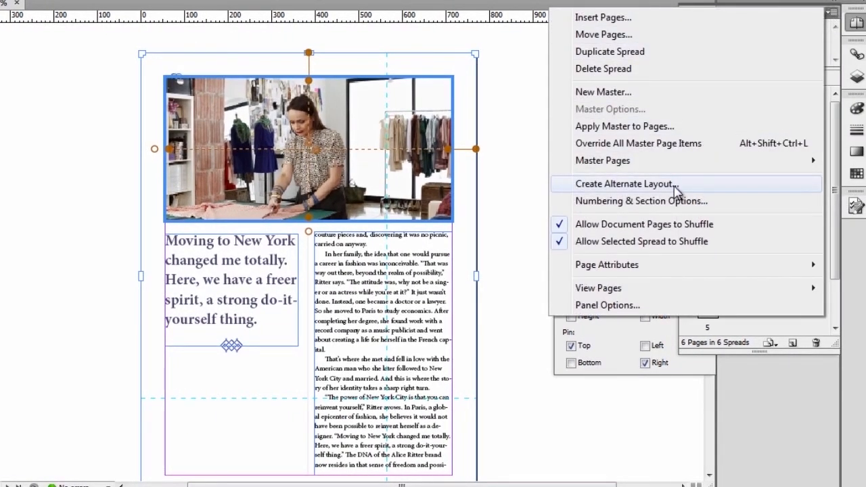
click(677, 188)
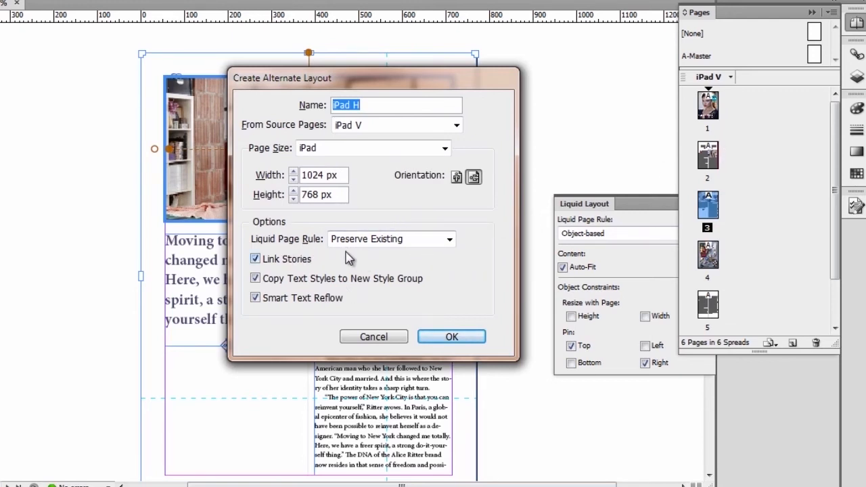
- Create the iPad H alternate layout with Preserve Existing liquid page rules
click(450, 240)
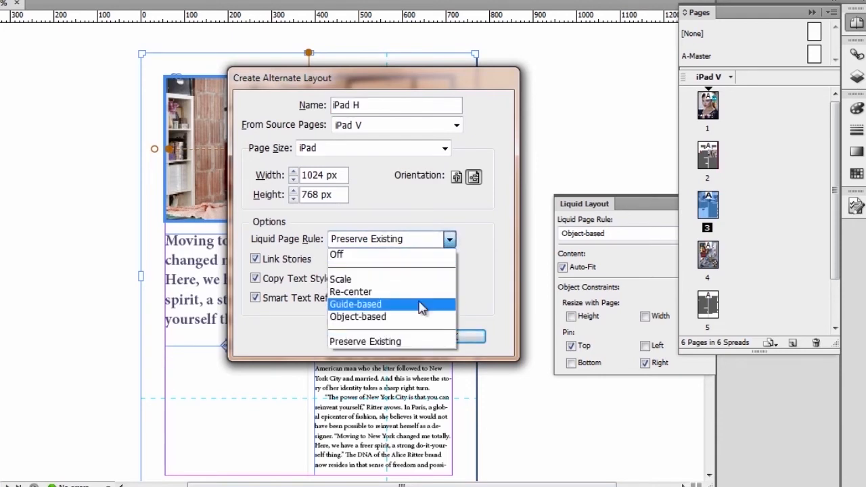
click(477, 275)
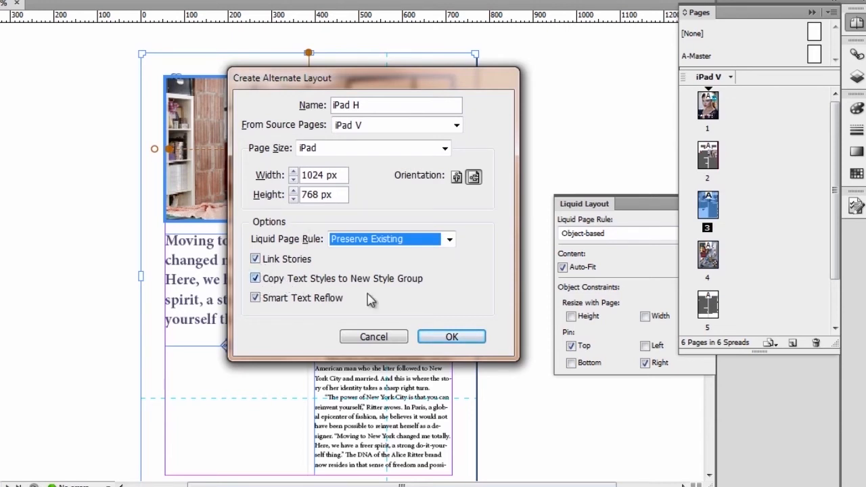
click(468, 336)
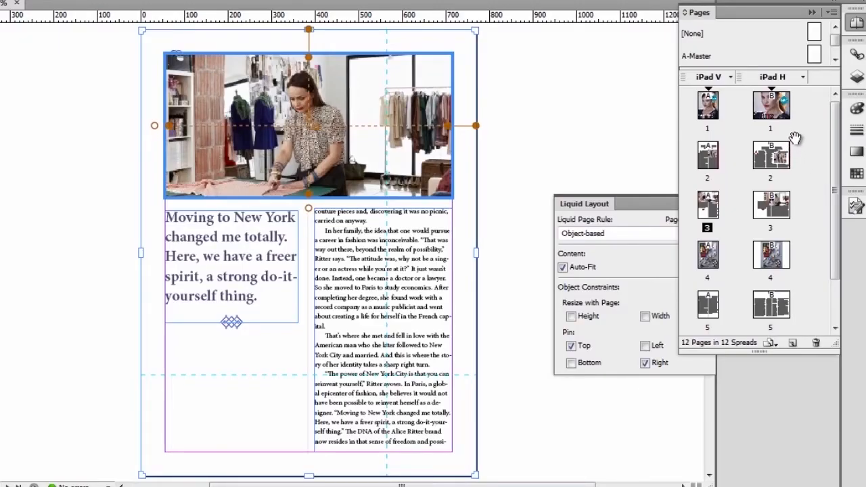
- Split the window to compare page 1 of the iPad H and iPad V layouts
click(803, 78)
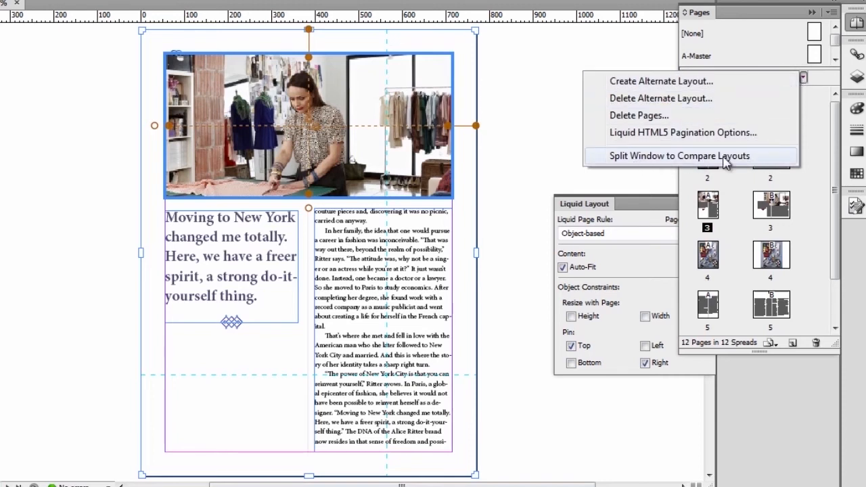
click(769, 157)
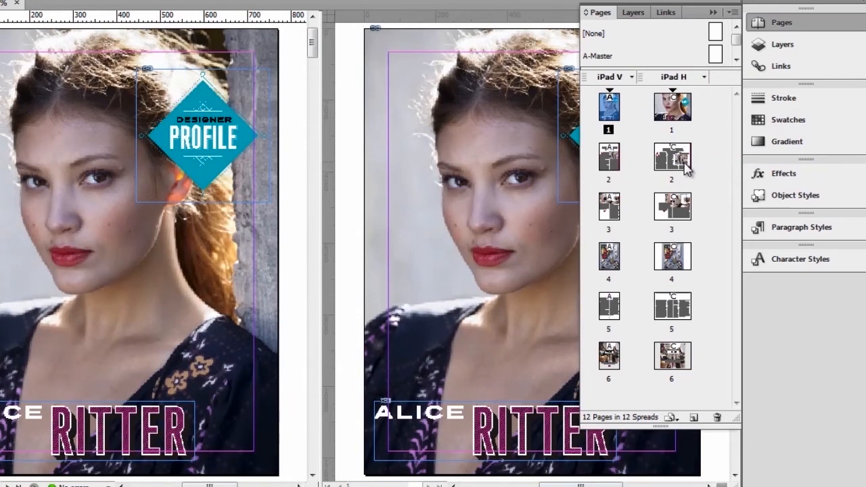
double_click(672, 134)
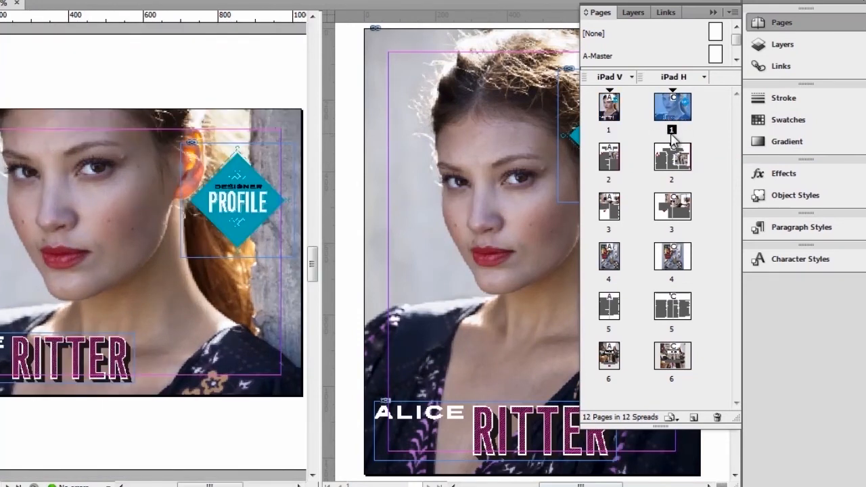
double_click(610, 130)
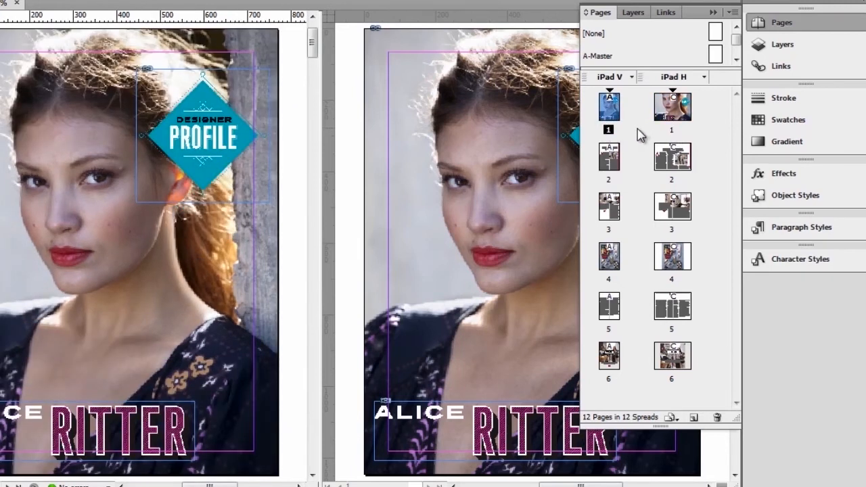
- In iPad H, move page 2's pull quote up above the body text
double_click(673, 132)
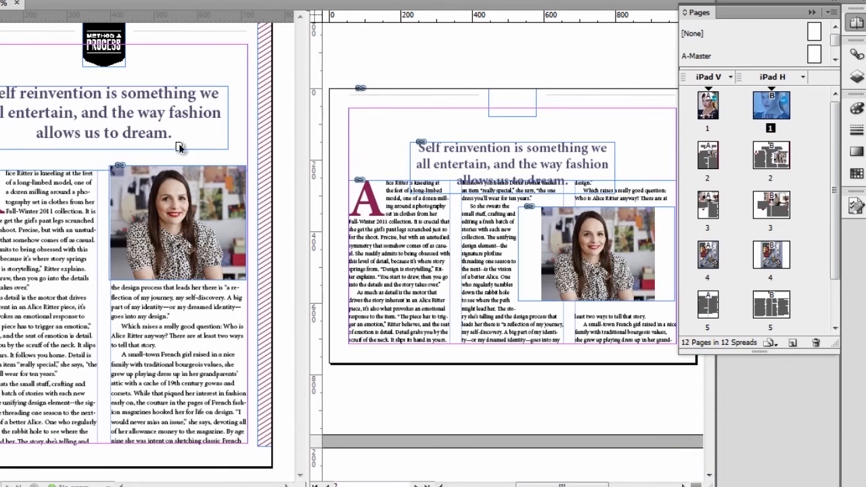
click(410, 148)
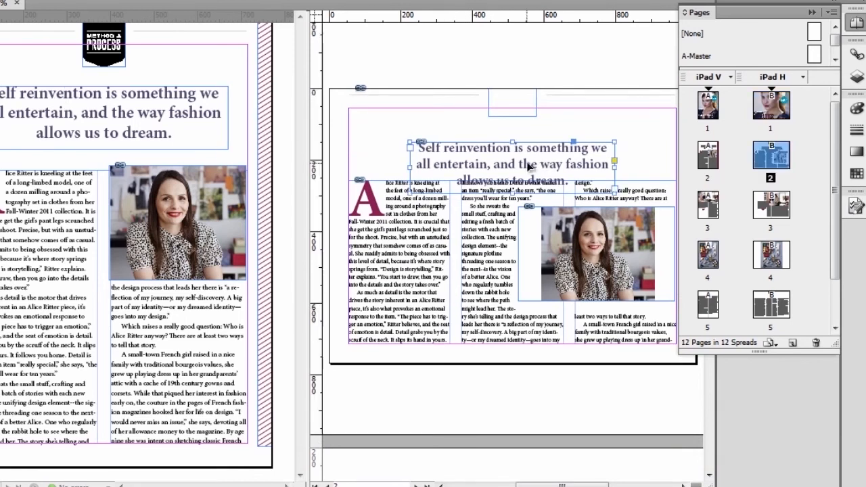
drag(528, 160, 529, 141)
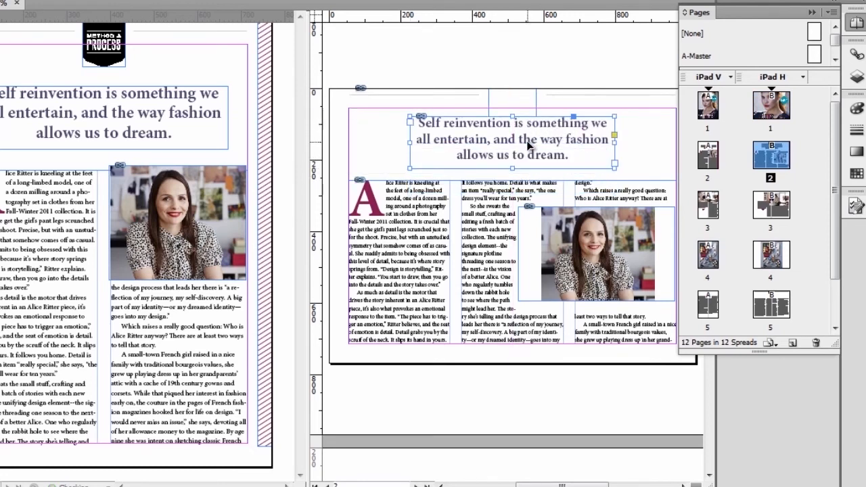